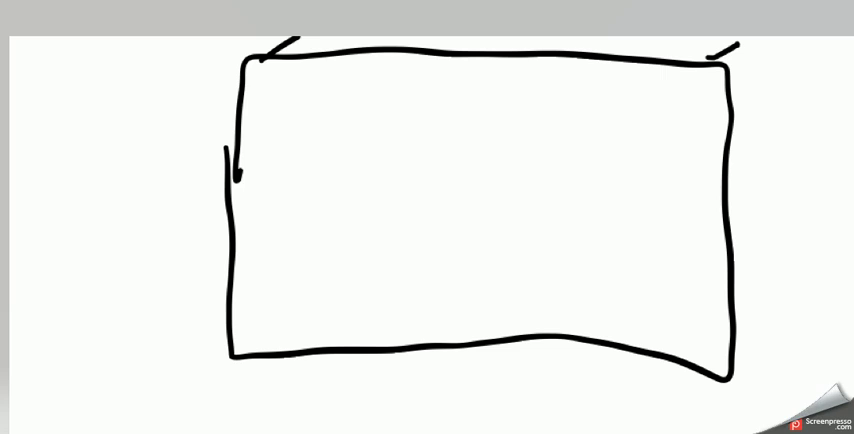
# Touch up the house outline and draw vertical and horizontal interior walls dividing the house.
pyautogui.moveTo(667, 38)
pyautogui.mouseDown()
pyautogui.moveTo(667, 58)
pyautogui.moveTo(680, 62)
pyautogui.mouseUp()
pyautogui.moveTo(247, 196)
pyautogui.mouseDown()
pyautogui.moveTo(268, 196)
pyautogui.moveTo(28, 198)
pyautogui.moveTo(38, 340)
pyautogui.moveTo(230, 348)
pyautogui.mouseUp()
pyautogui.moveTo(475, 200); pyautogui.dragTo(468, 330)
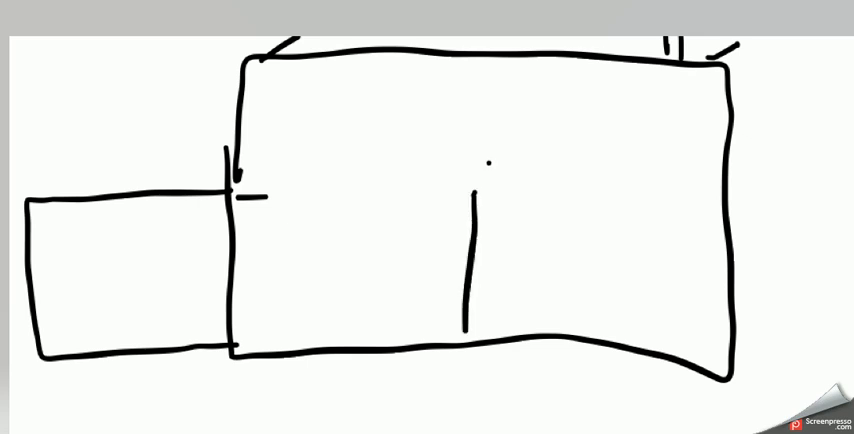
pyautogui.moveTo(472, 196); pyautogui.dragTo(240, 200)
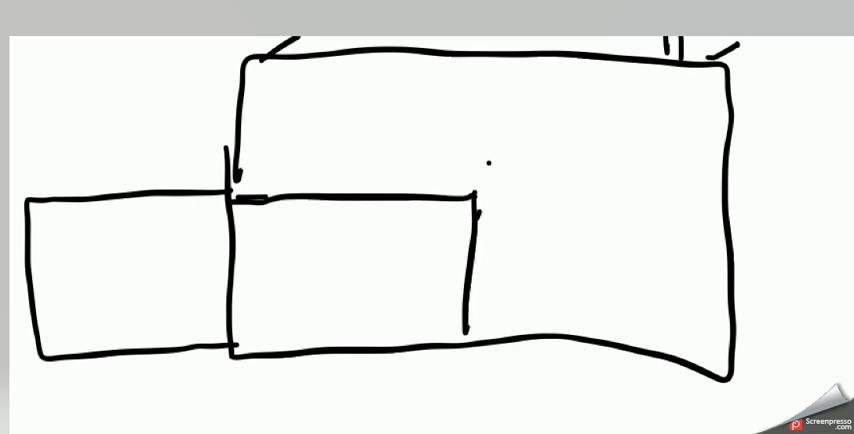
pyautogui.moveTo(476, 193); pyautogui.dragTo(728, 200)
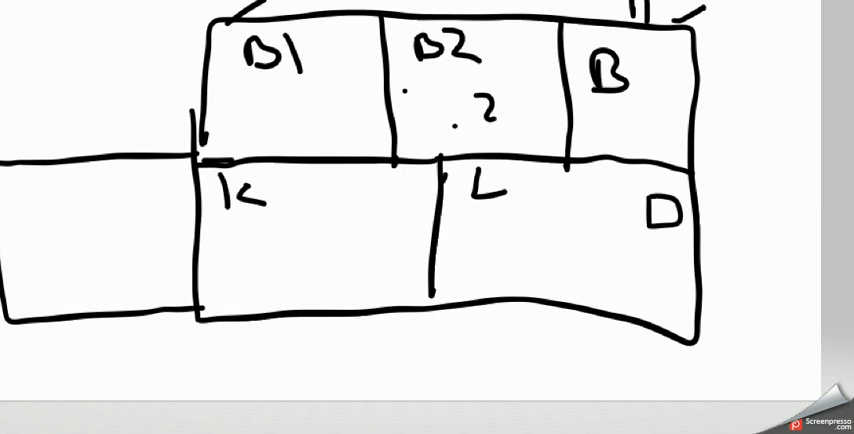
# Draw a cyan curved signal path from room D to B1, with small marks inside B1.
pyautogui.moveTo(240, 98); pyautogui.dragTo(242, 100)
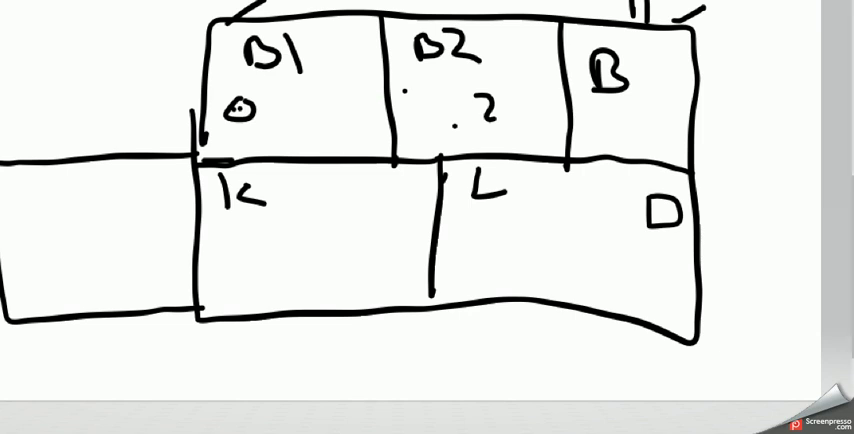
pyautogui.moveTo(632, 232)
pyautogui.mouseDown()
pyautogui.moveTo(365, 142)
pyautogui.moveTo(358, 148)
pyautogui.mouseUp()
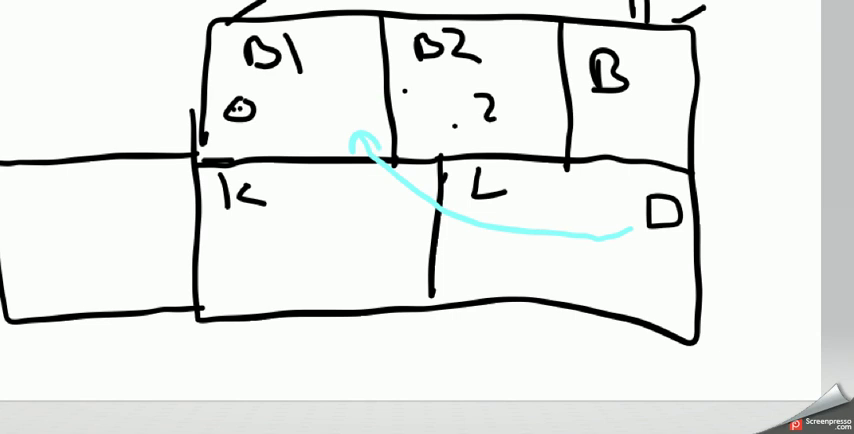
pyautogui.moveTo(328, 75)
pyautogui.mouseDown()
pyautogui.moveTo(350, 72)
pyautogui.moveTo(330, 82)
pyautogui.moveTo(328, 75)
pyautogui.mouseUp()
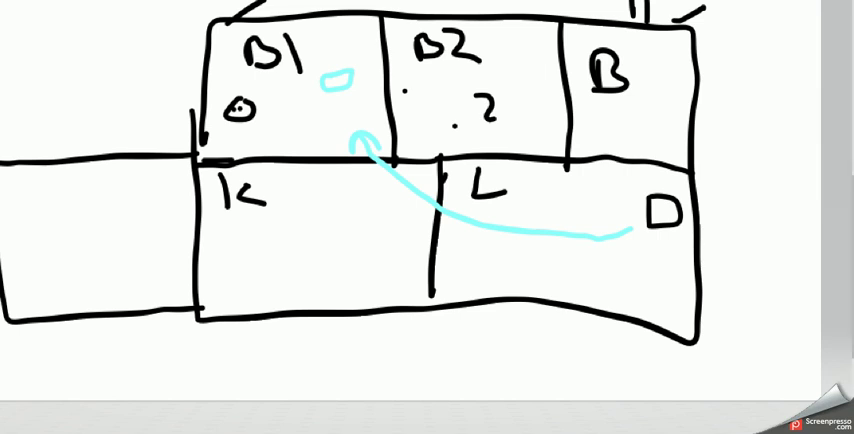
# Draw the grey range loop around the living area and add blue ticks along its edge.
pyautogui.moveTo(560, 262)
pyautogui.mouseDown()
pyautogui.moveTo(430, 262)
pyautogui.moveTo(365, 240)
pyautogui.moveTo(345, 160)
pyautogui.moveTo(440, 140)
pyautogui.moveTo(620, 125)
pyautogui.moveTo(620, 190)
pyautogui.moveTo(565, 258)
pyautogui.mouseUp()
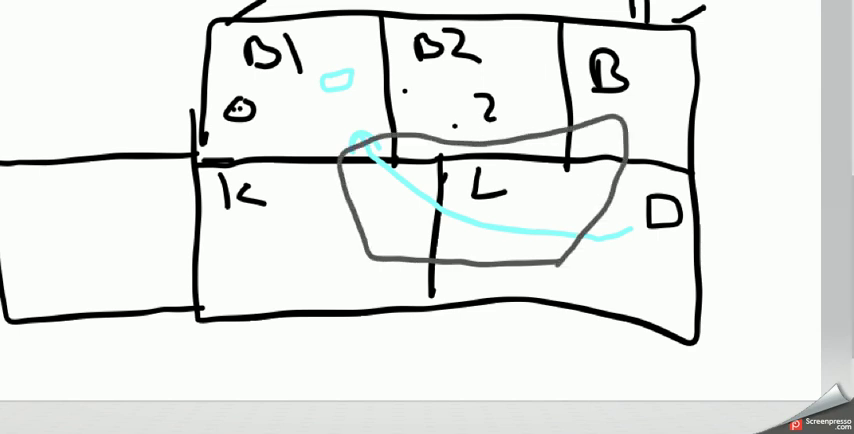
pyautogui.moveTo(511, 250); pyautogui.dragTo(511, 266)
pyautogui.moveTo(397, 255); pyautogui.dragTo(397, 270)
pyautogui.moveTo(333, 232); pyautogui.dragTo(368, 228)
pyautogui.moveTo(325, 145); pyautogui.dragTo(350, 158)
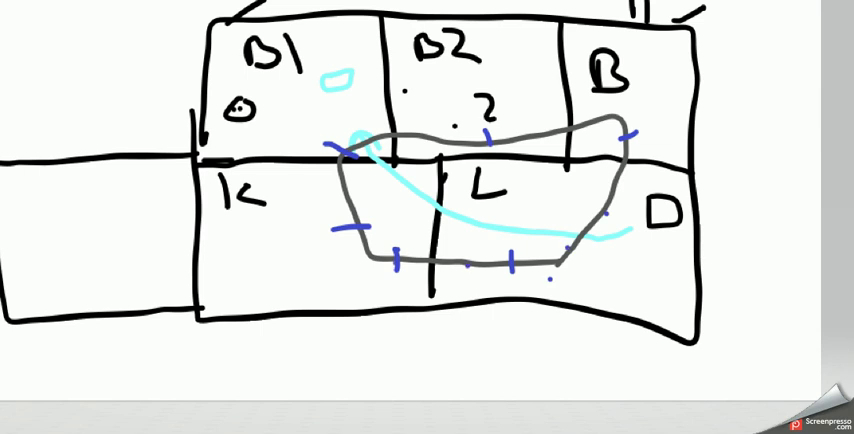
# Add three blue dots along the lower-left edge of the range.
pyautogui.click(343, 208)
pyautogui.click(348, 215)
pyautogui.click(370, 240)
# Start a new blank board with Ctrl+N, choosing Don't save for the floor plan.
pyautogui.hotkey('ctrl', 'n')
pyautogui.click(530, 243)
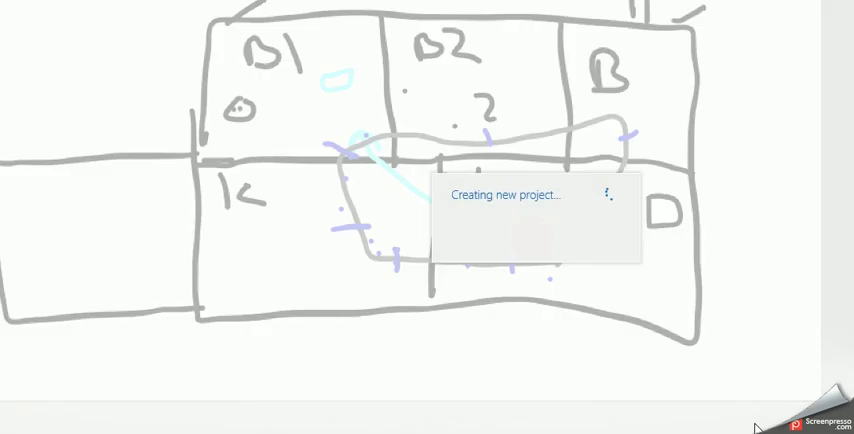